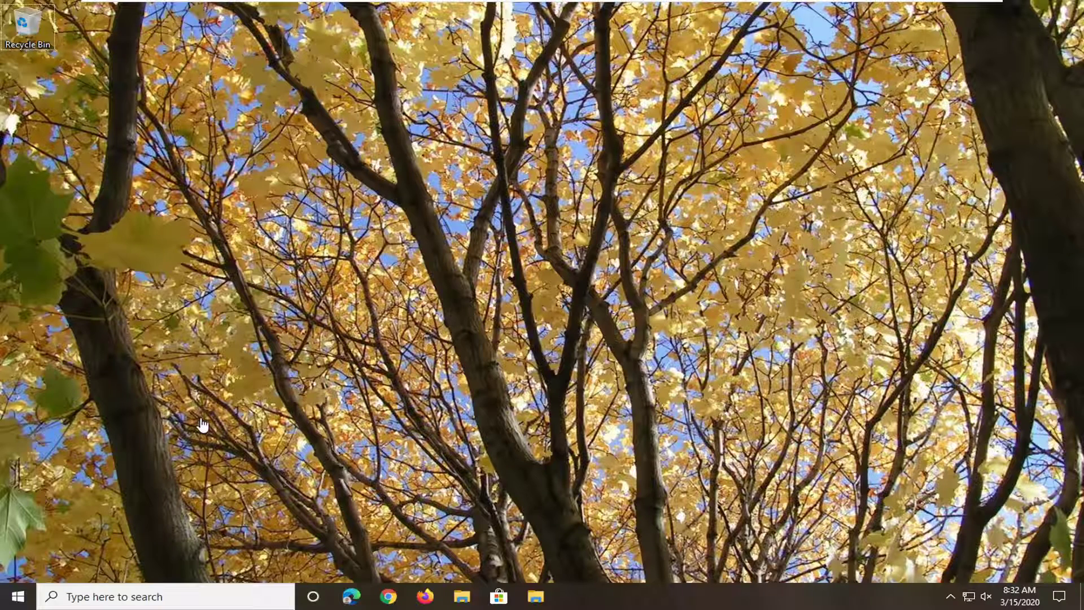
- Launch System Configuration (msconfig) from the Start menu as administrator
left_click(20, 596)
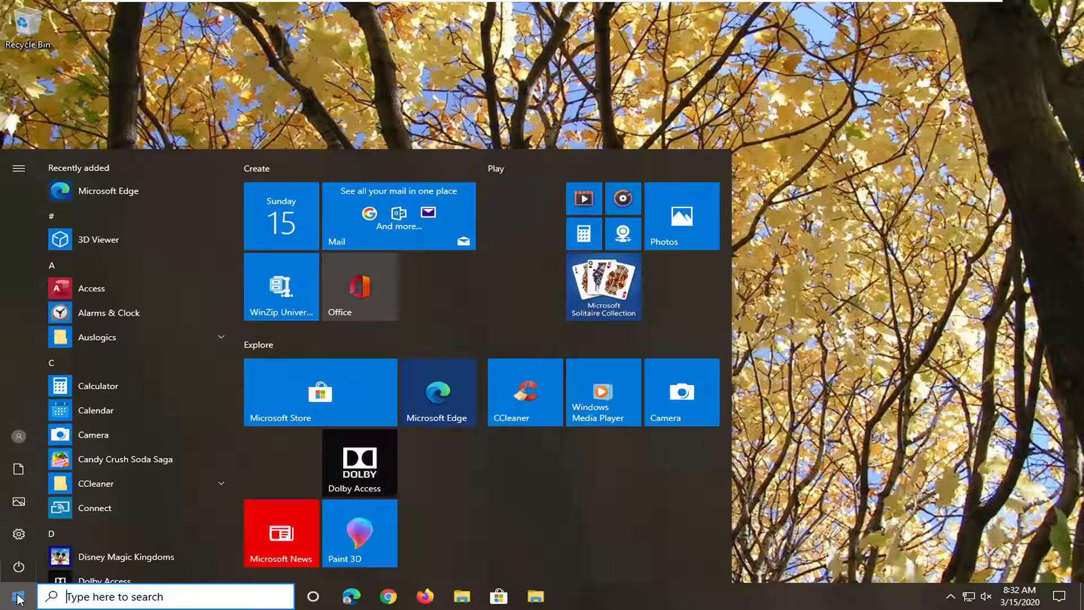
type("msconfig")
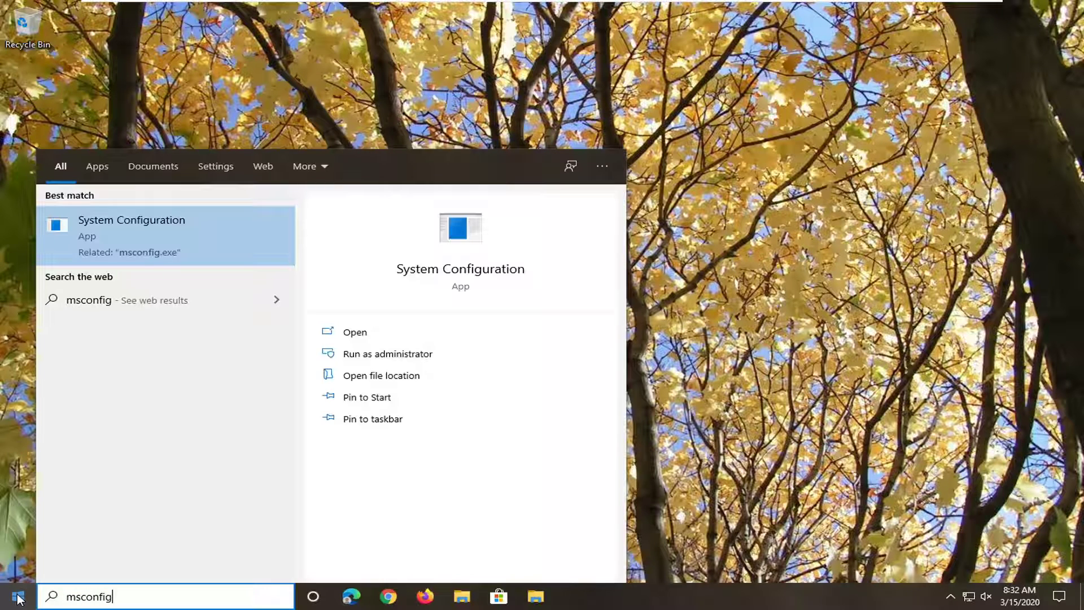
right_click(119, 239)
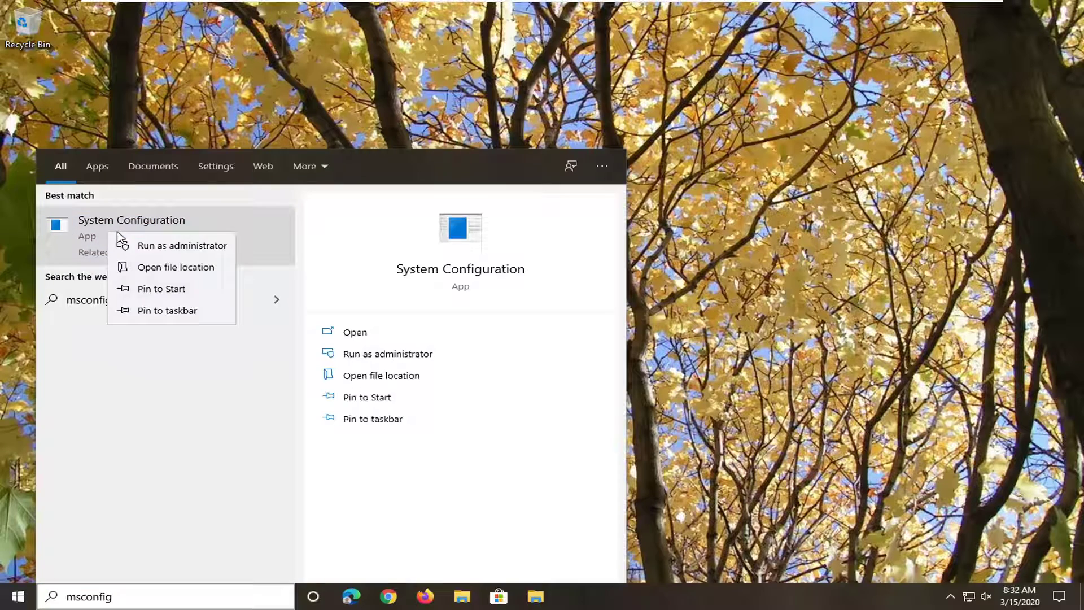
left_click(150, 248)
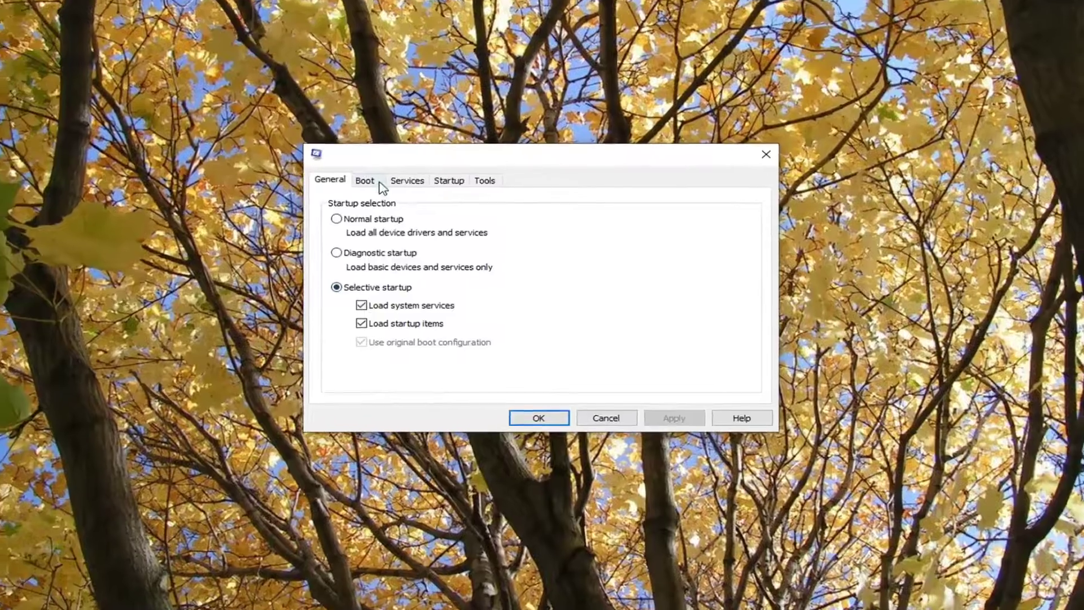
- Show the Boot tab, listing only the Windows 10 default boot entry
left_click(378, 182)
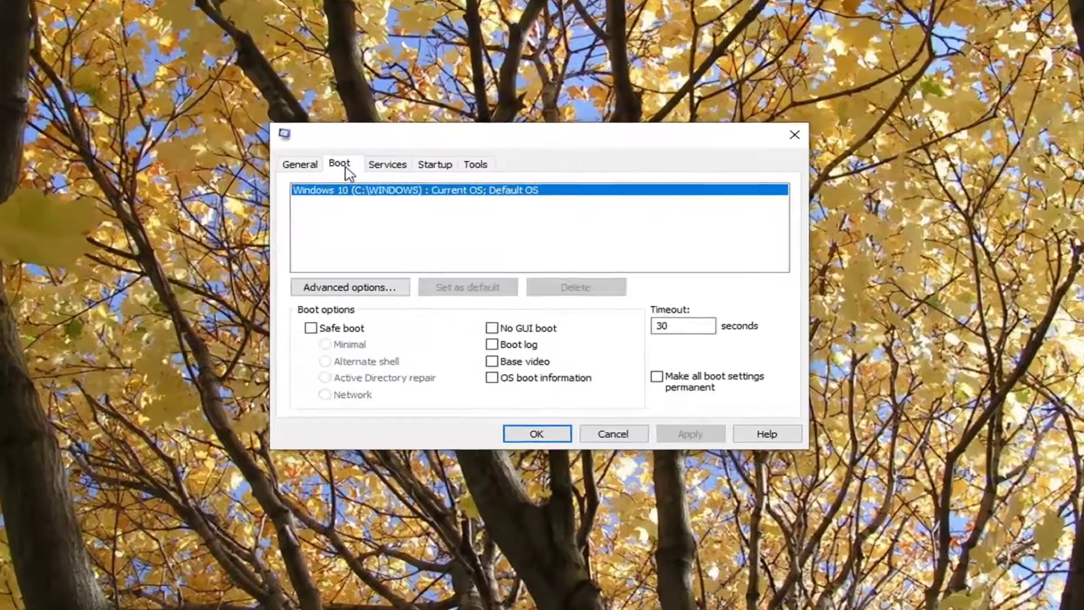